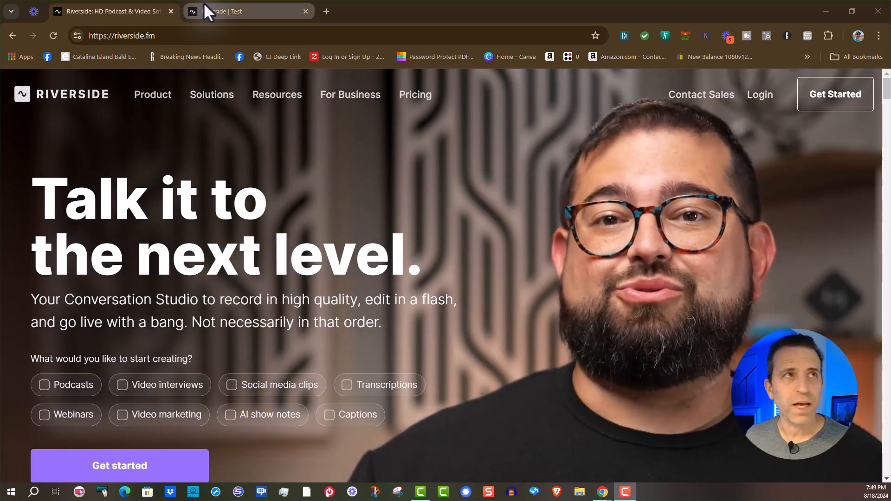
# Open the 20:14 recording from the chat studio in the Riverside dashboard and create a new edit of it
pyautogui.click(204, 9)
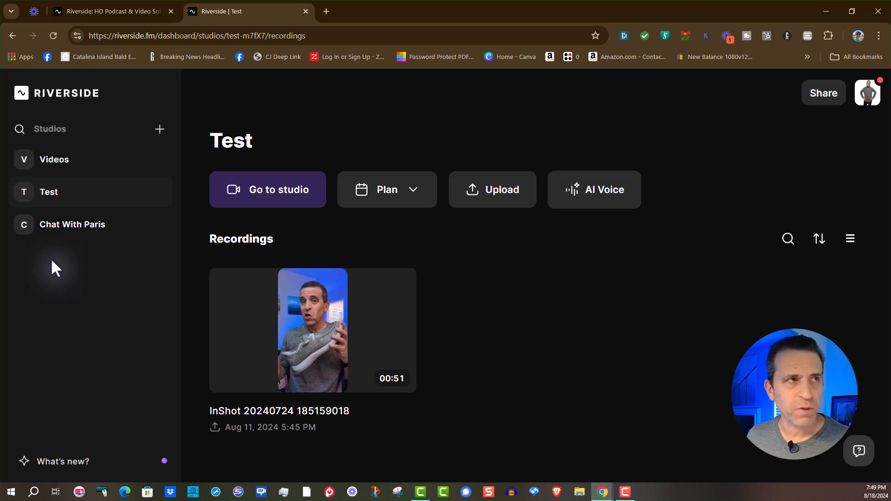
pyautogui.click(74, 228)
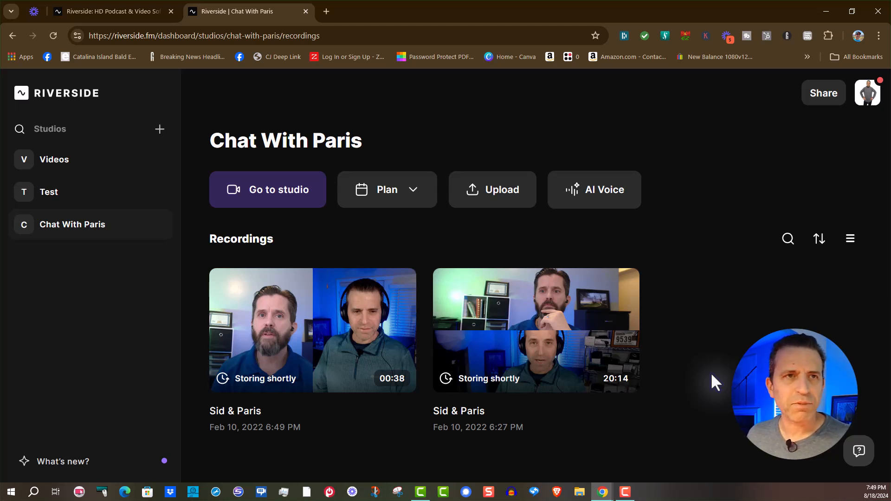
pyautogui.click(542, 360)
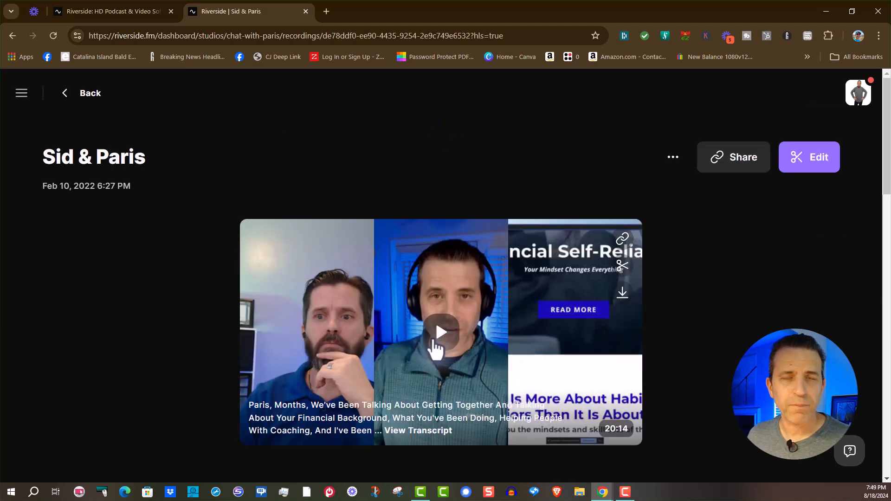
pyautogui.click(801, 173)
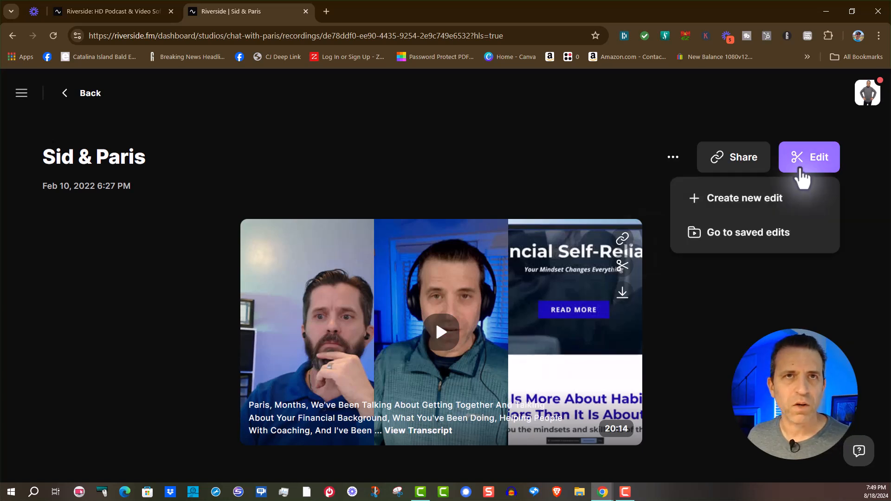
pyautogui.click(755, 204)
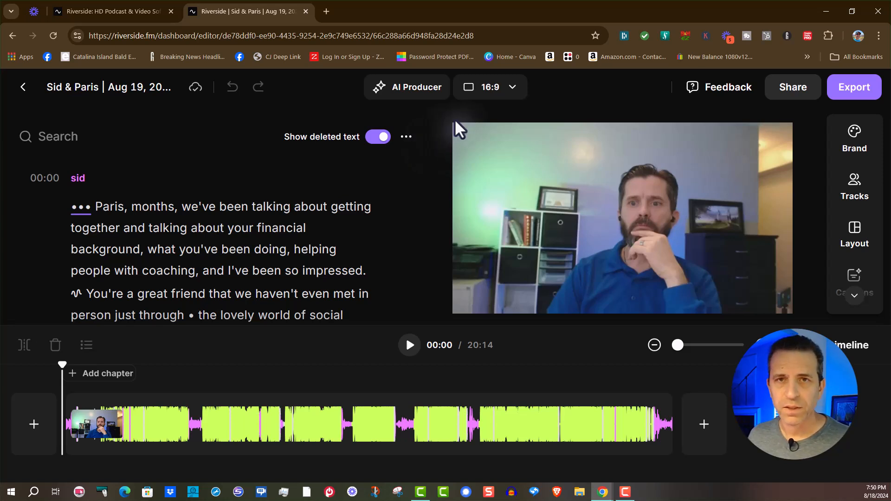
# Try the 9:16 and 1:1 aspect ratios on the edit and return it to 16:9
pyautogui.click(512, 88)
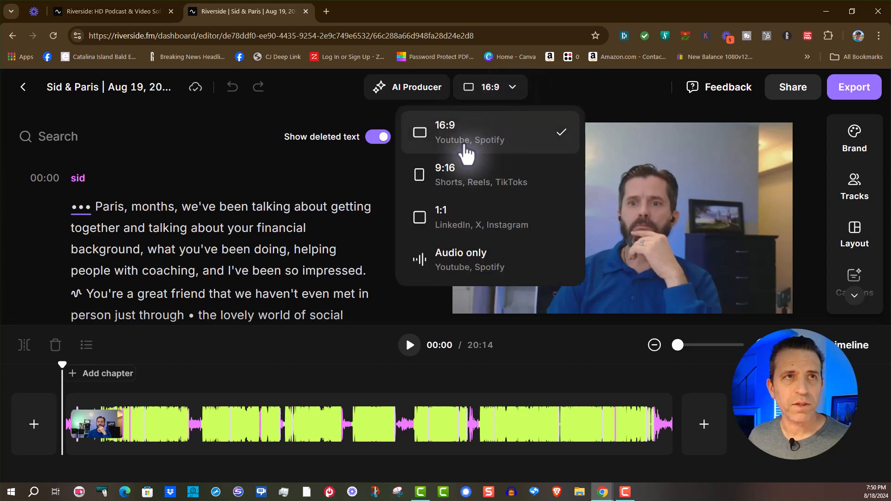
pyautogui.click(499, 194)
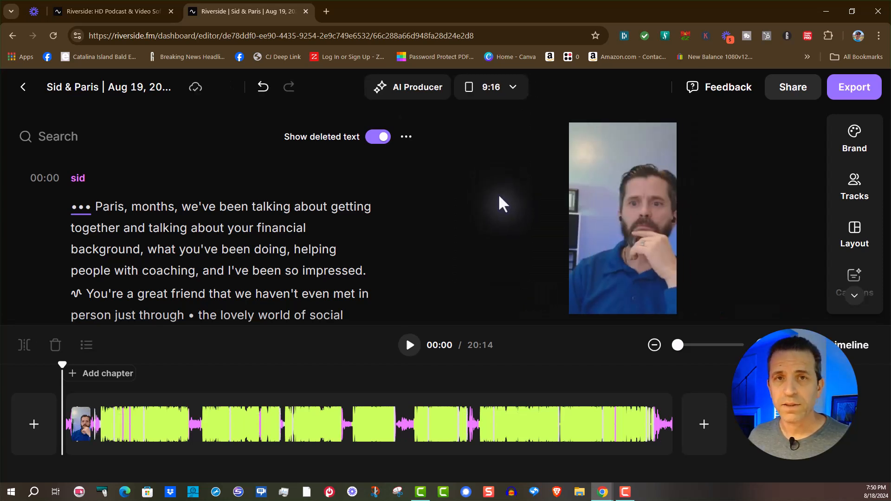
pyautogui.click(514, 92)
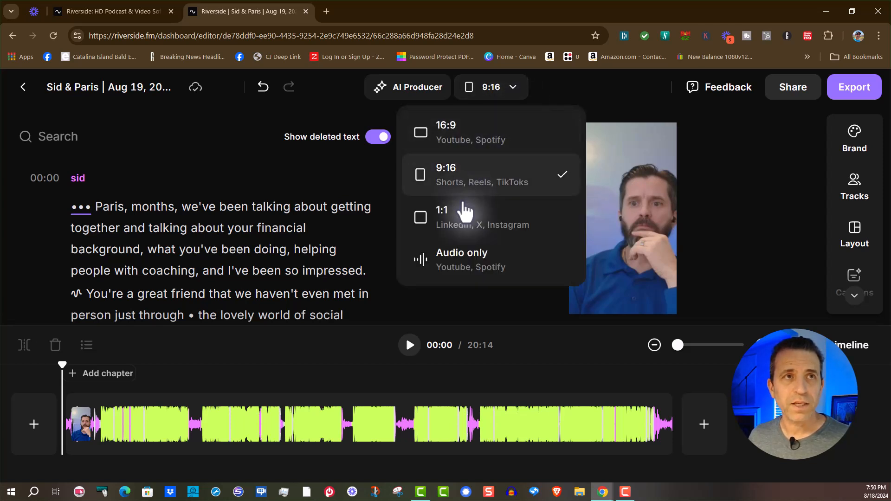
pyautogui.click(469, 232)
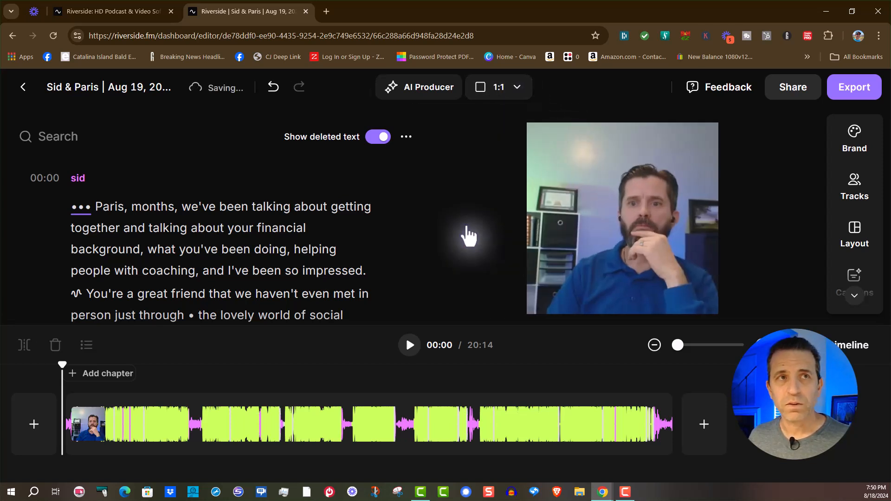
pyautogui.click(494, 91)
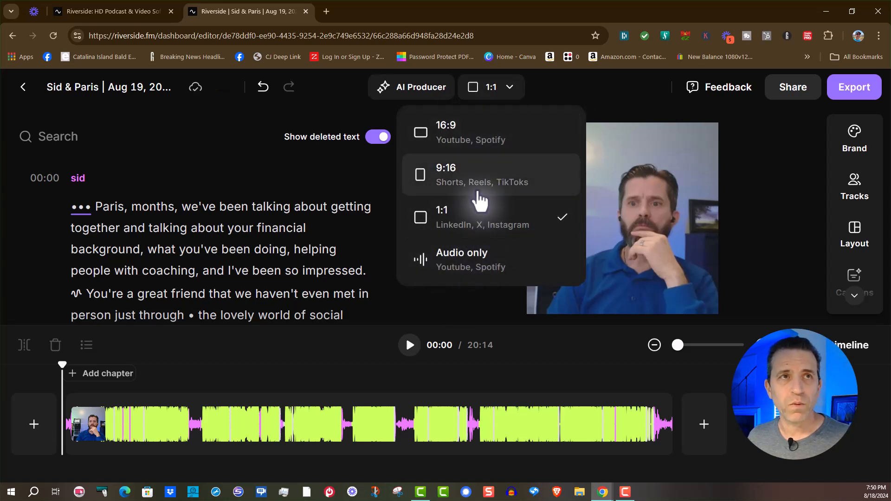
pyautogui.click(479, 137)
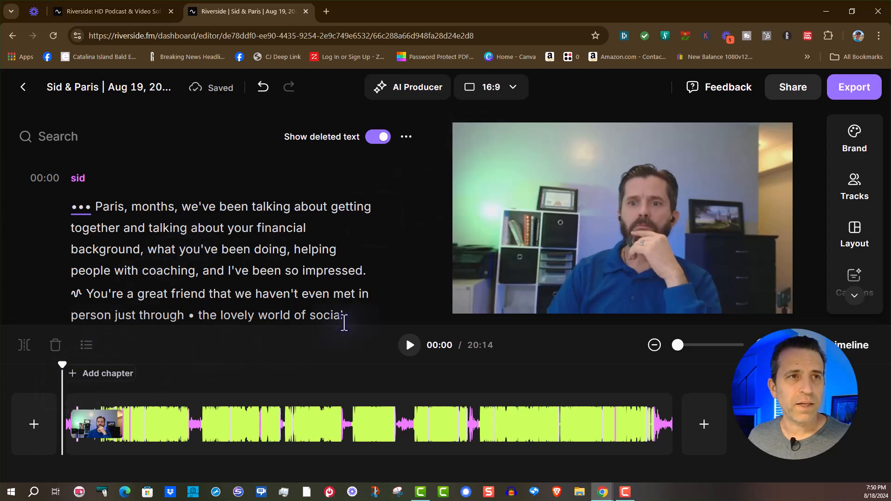
# Play the opening two seconds of the recording and add captions using the lime-green preset with a purple word highlight
pyautogui.click(410, 346)
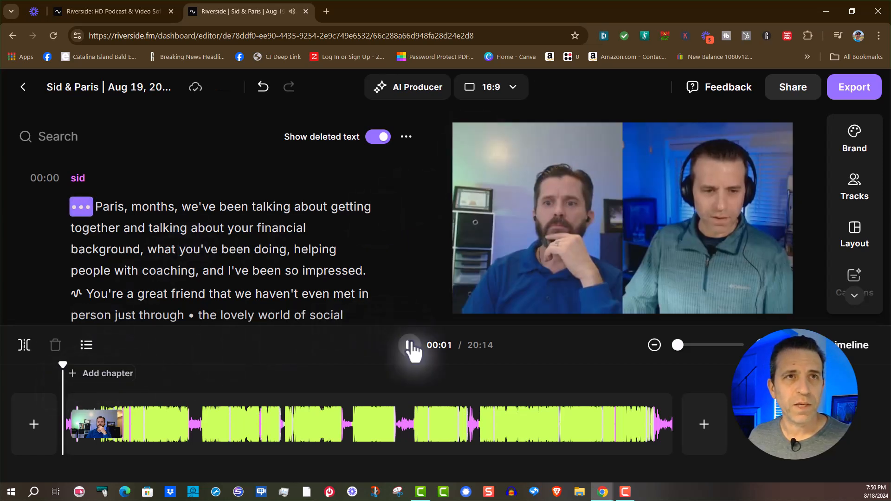
pyautogui.click(410, 346)
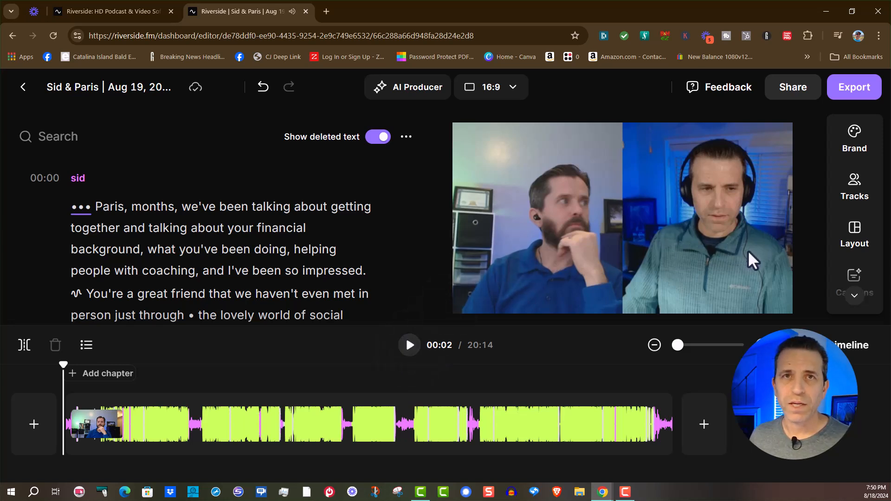
pyautogui.scroll(-3, 858, 186)
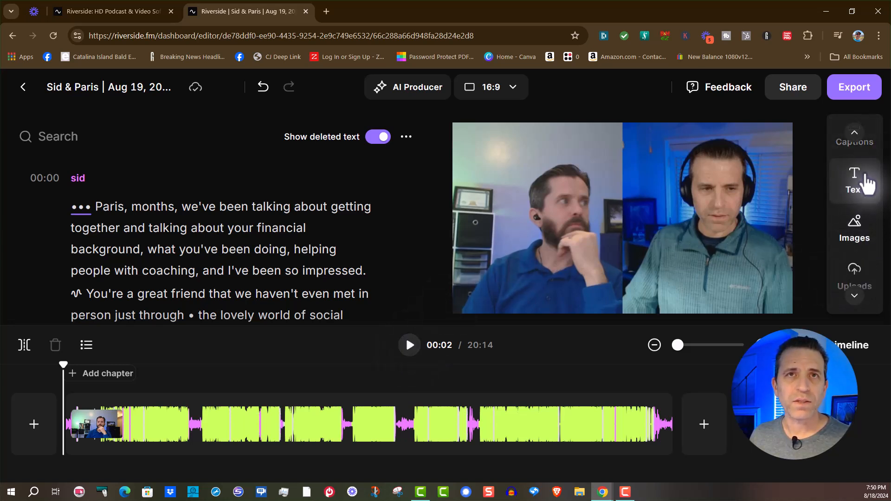
pyautogui.scroll(1, 864, 198)
pyautogui.click(855, 211)
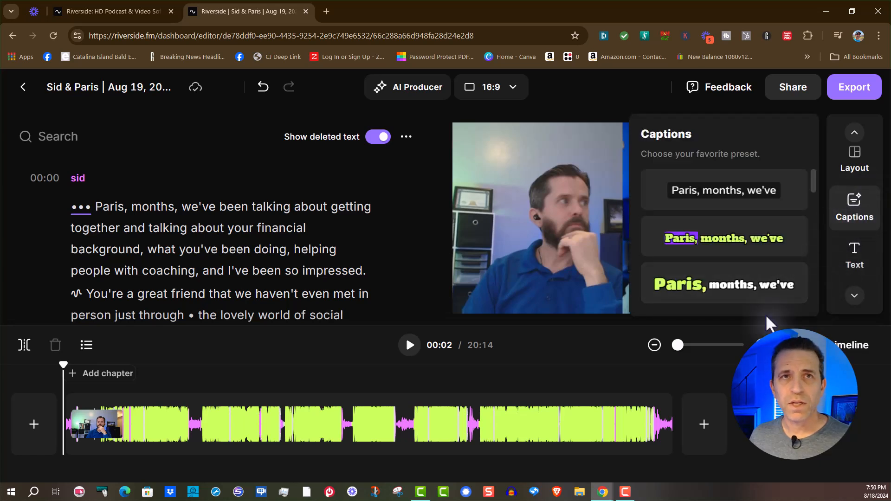
pyautogui.scroll(-1, 761, 246)
pyautogui.scroll(-3, 742, 269)
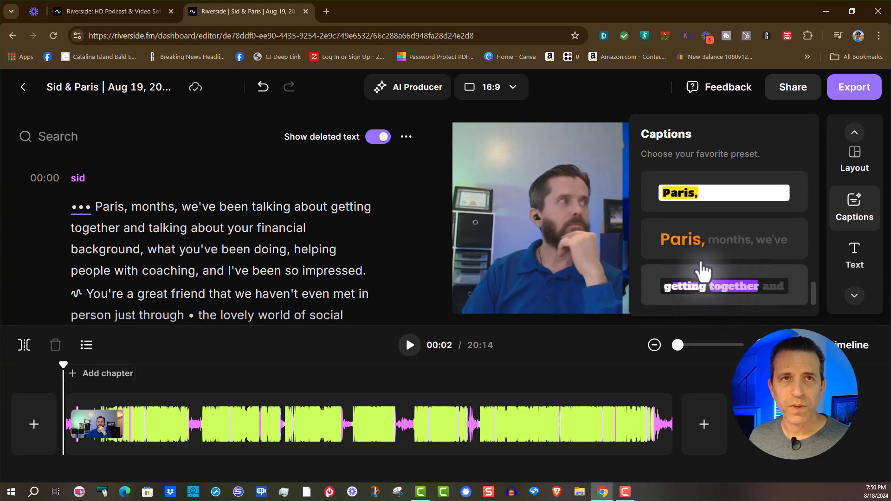
pyautogui.scroll(5, 712, 243)
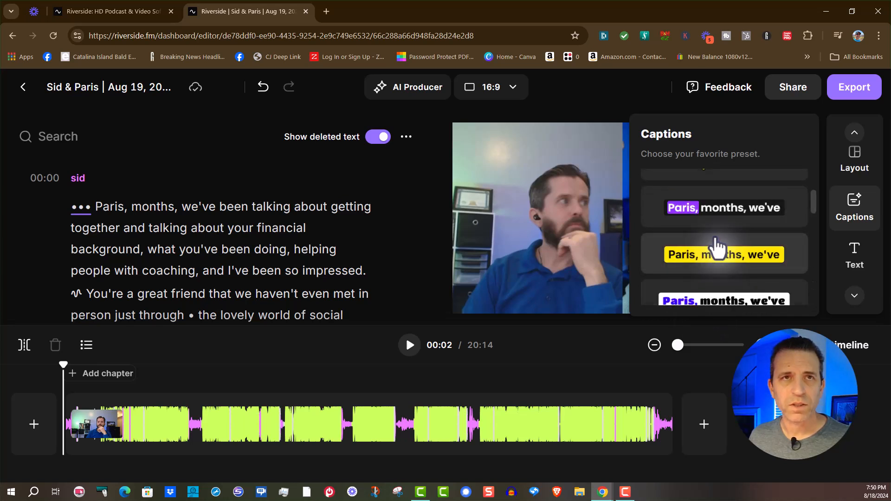
pyautogui.click(717, 246)
pyautogui.click(505, 249)
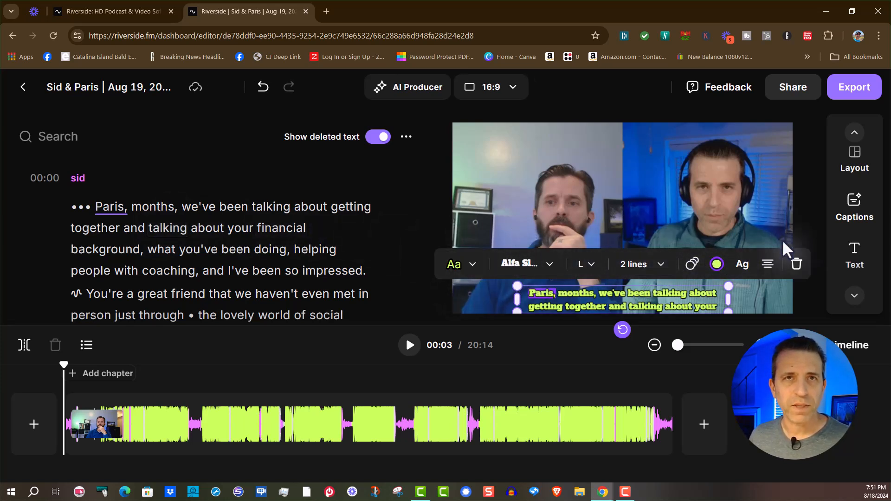
# Try the white-background caption preset with blue highlighting and restore the lime-green preset with the purple highlight
pyautogui.click(854, 214)
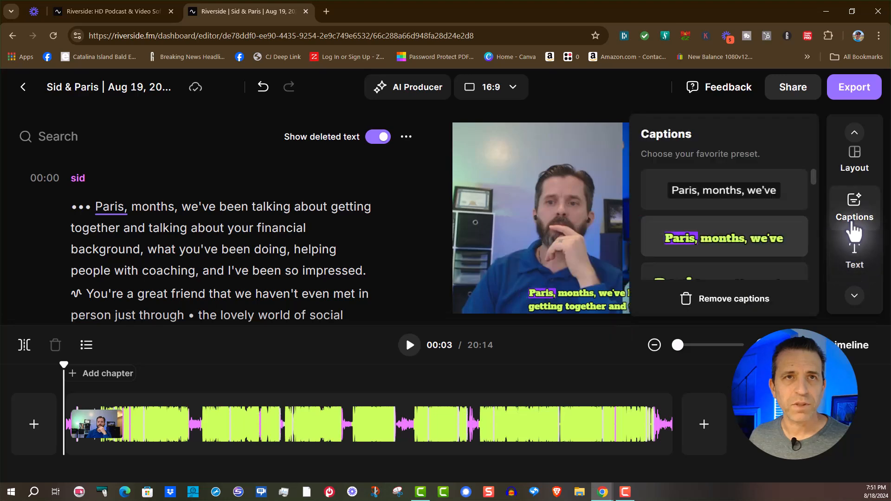
pyautogui.scroll(-1, 720, 257)
pyautogui.click(720, 235)
pyautogui.click(703, 271)
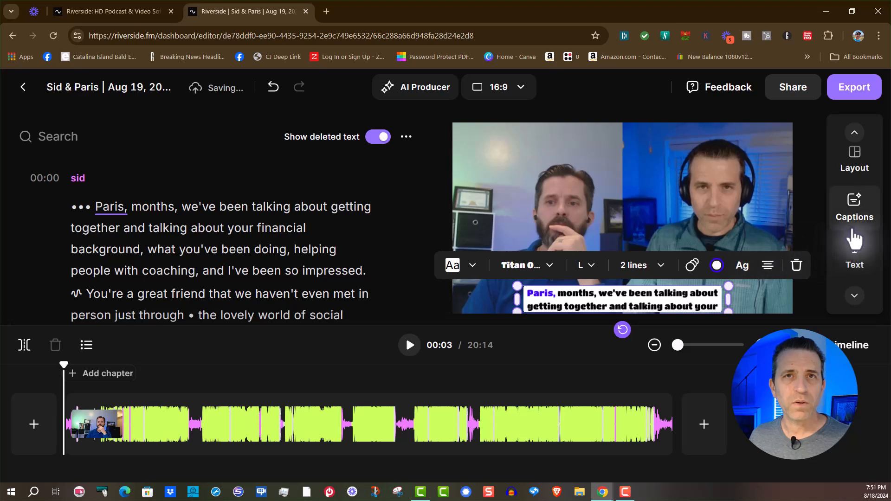
pyautogui.click(853, 211)
pyautogui.click(730, 260)
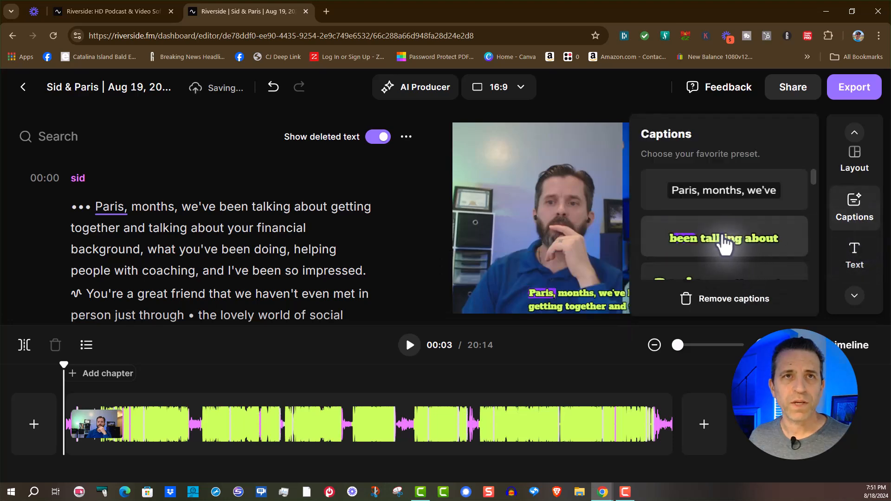
pyautogui.click(513, 236)
# Set the captions' text style to 3D Shadow and their font to Caprasimo
pyautogui.click(459, 264)
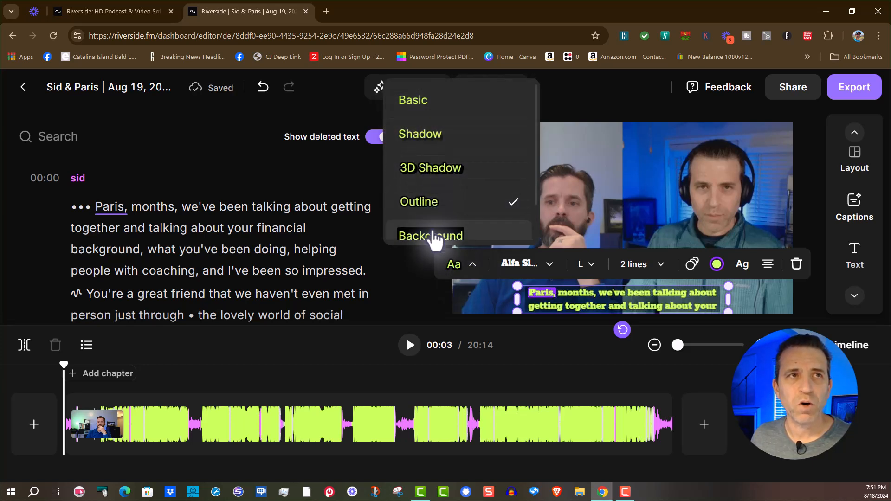
pyautogui.scroll(-1, 425, 227)
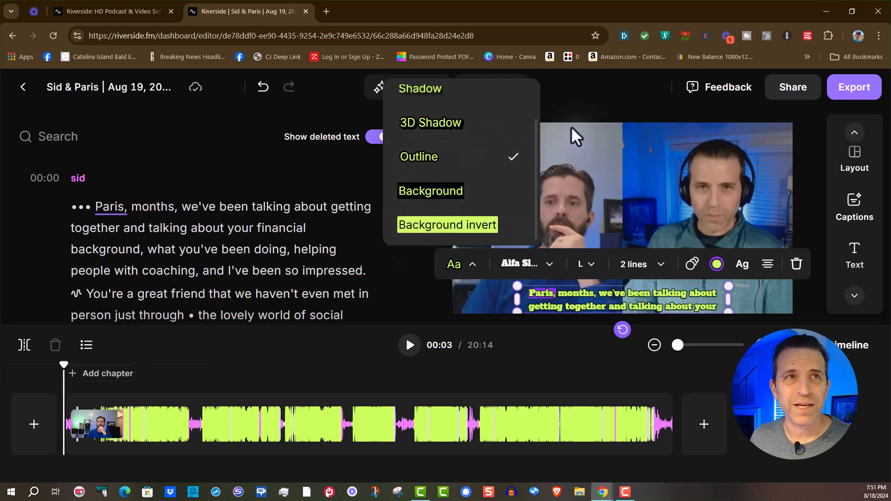
pyautogui.click(449, 132)
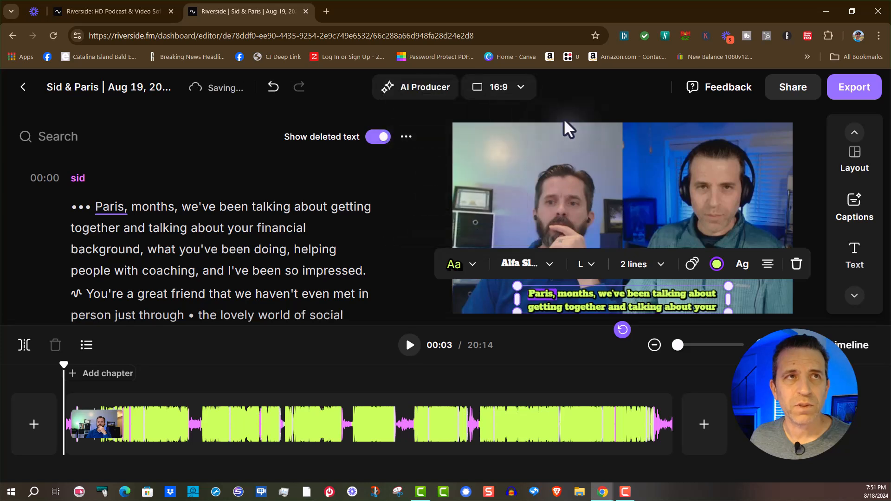
pyautogui.click(533, 257)
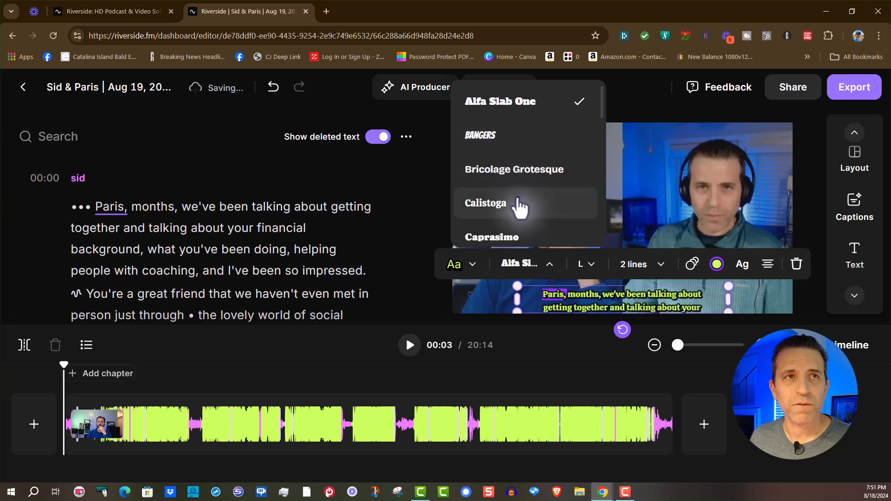
pyautogui.click(509, 235)
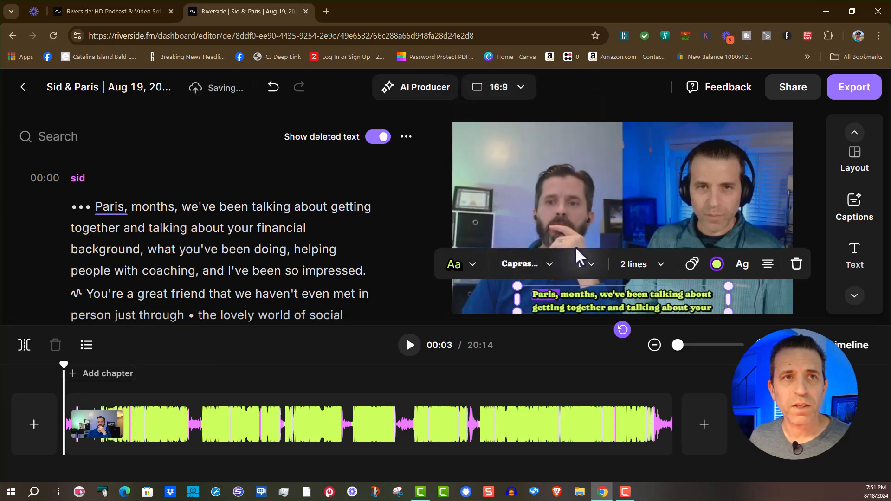
# Keep the caption size at L and try a 3-line layout before restoring 2 lines
pyautogui.click(582, 265)
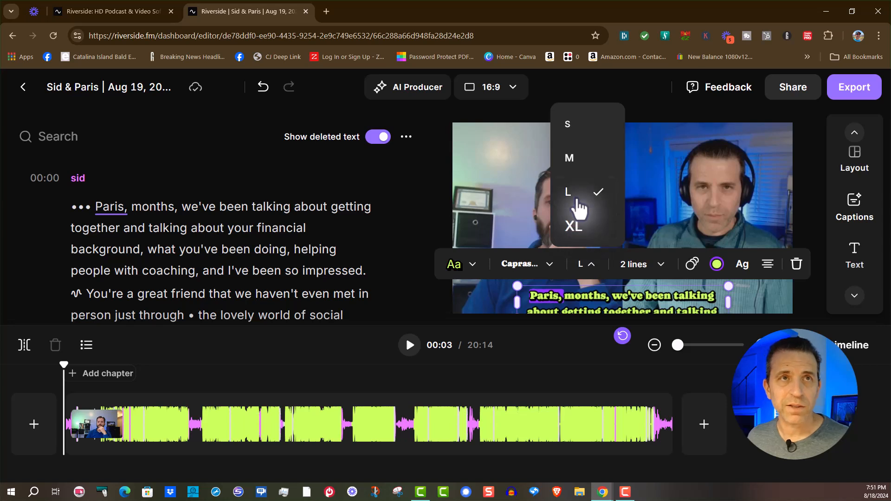
pyautogui.click(576, 199)
pyautogui.click(637, 273)
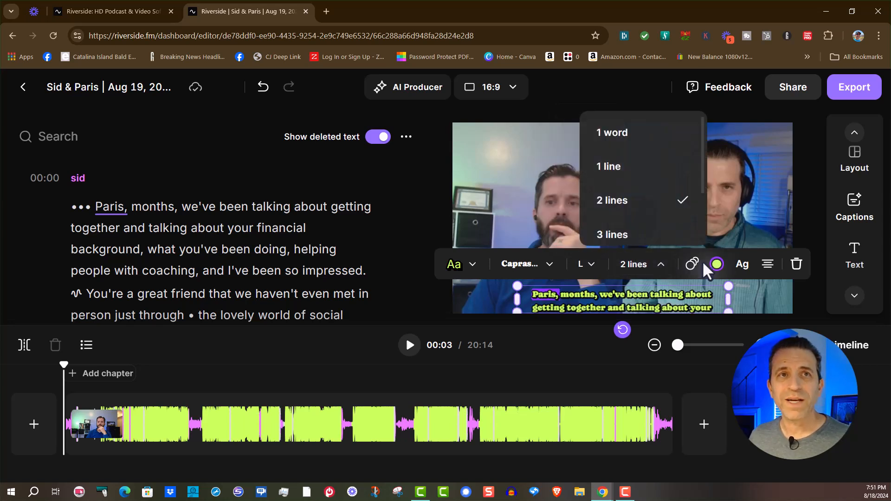
pyautogui.click(636, 235)
pyautogui.click(644, 261)
pyautogui.click(624, 213)
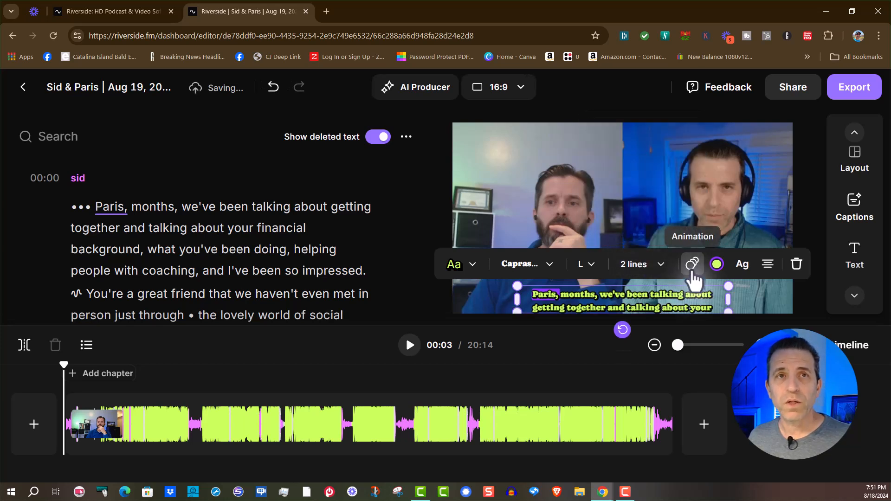
# Review the caption animation options and the main and highlight colour choices without changing them
pyautogui.click(692, 263)
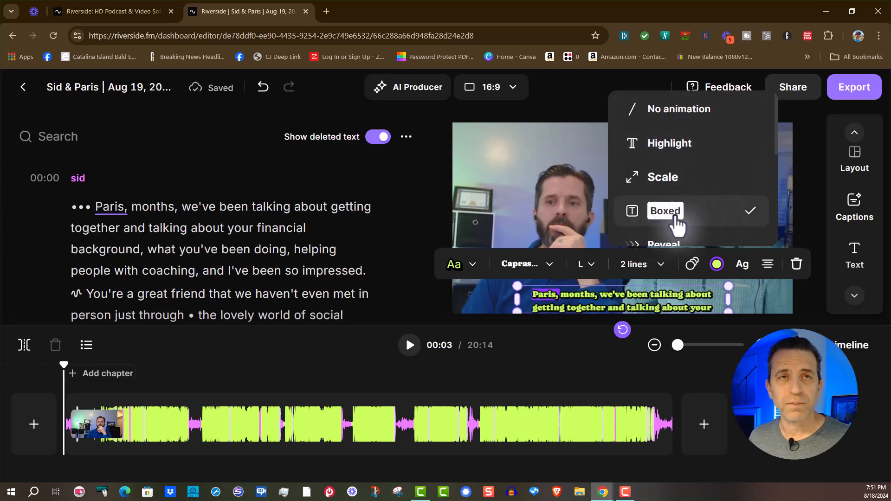
pyautogui.click(716, 260)
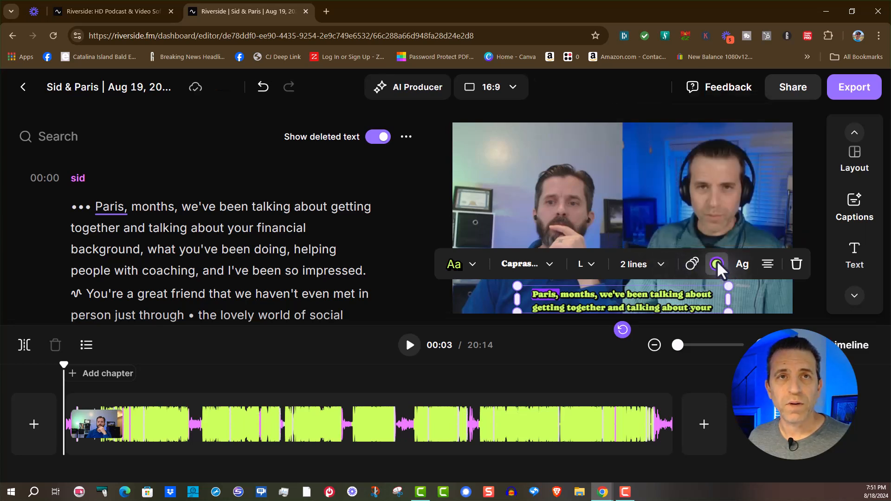
pyautogui.click(716, 263)
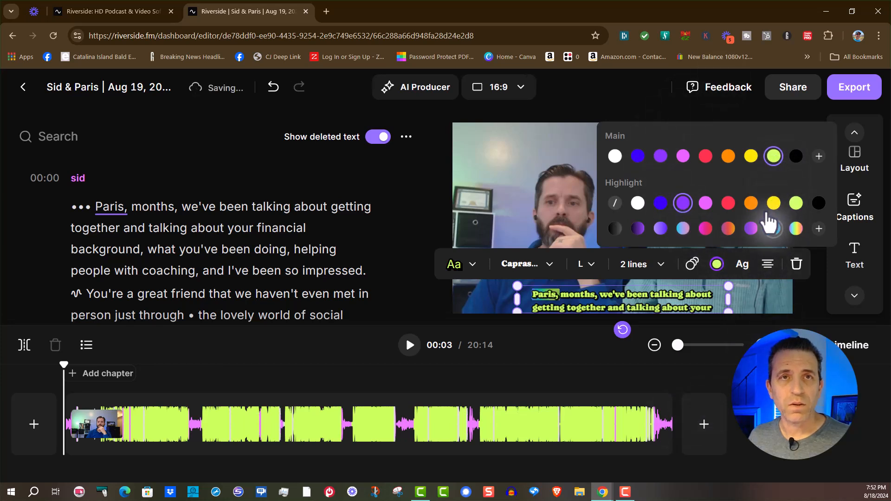
pyautogui.click(740, 261)
# Try uppercase captions, restore the normal case, and align the caption text to the right
pyautogui.click(741, 265)
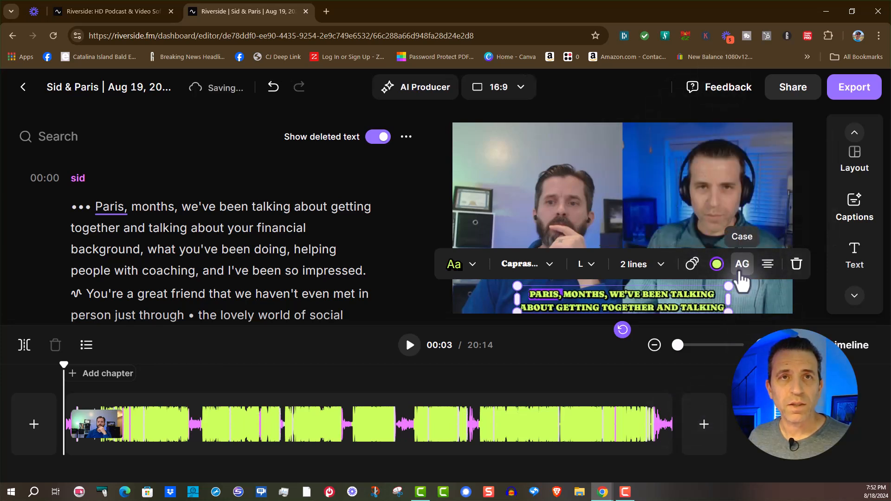
pyautogui.click(737, 264)
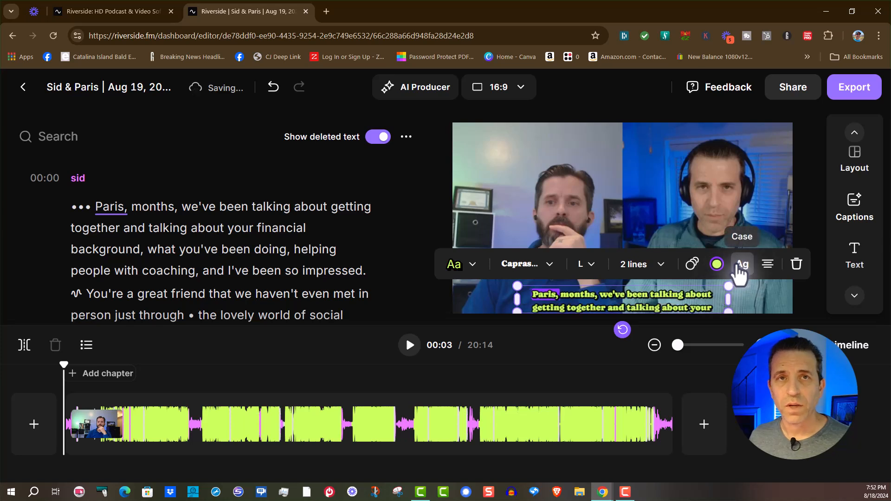
pyautogui.click(765, 268)
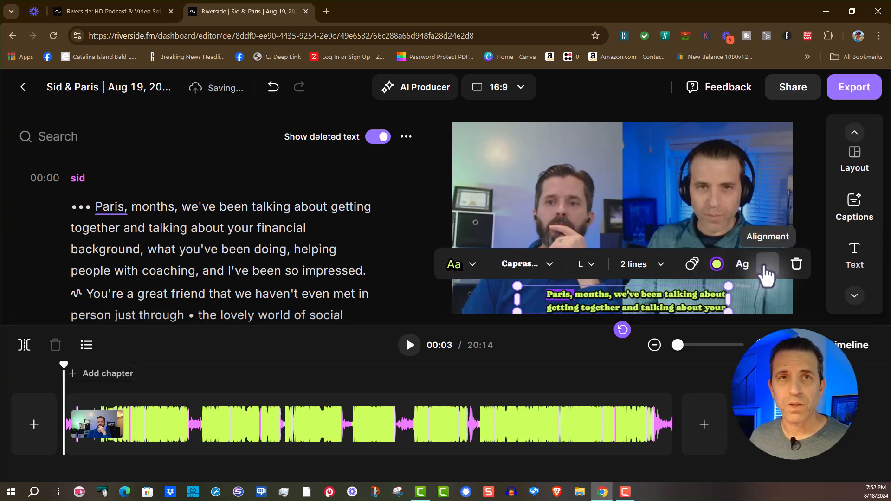
# Center the caption text and move the caption block higher over the video, checking the placement in a short playback
pyautogui.click(764, 269)
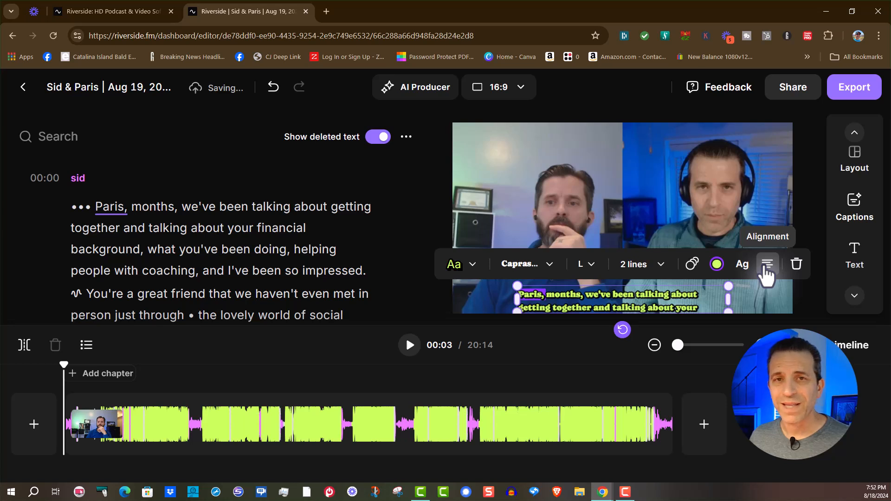
pyautogui.click(766, 272)
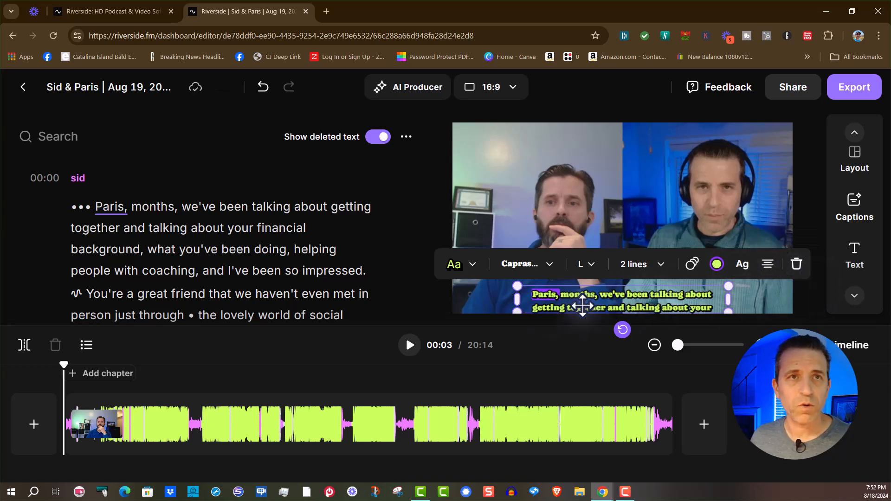
pyautogui.click(541, 242)
pyautogui.moveTo(541, 292); pyautogui.dragTo(584, 270)
pyautogui.click(409, 345)
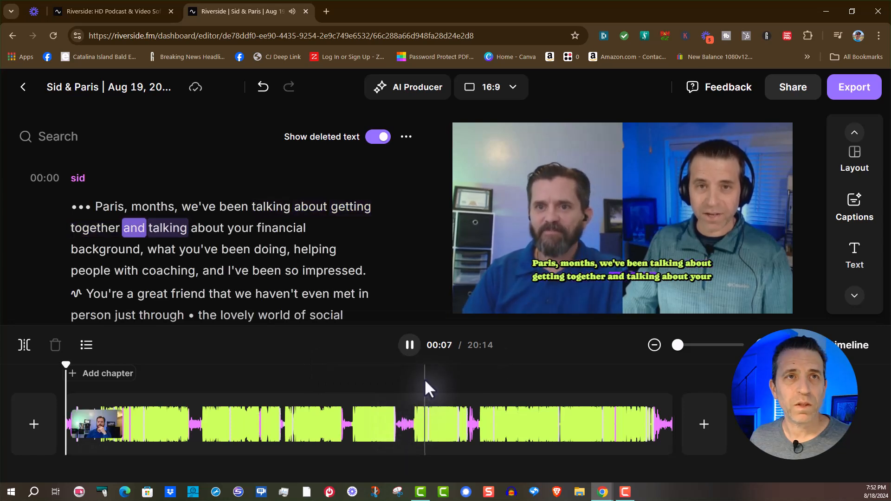
pyautogui.click(410, 347)
# Enlarge the captions to XL and widen their text box so each line fits more words
pyautogui.click(551, 280)
pyautogui.moveTo(513, 277); pyautogui.dragTo(478, 309)
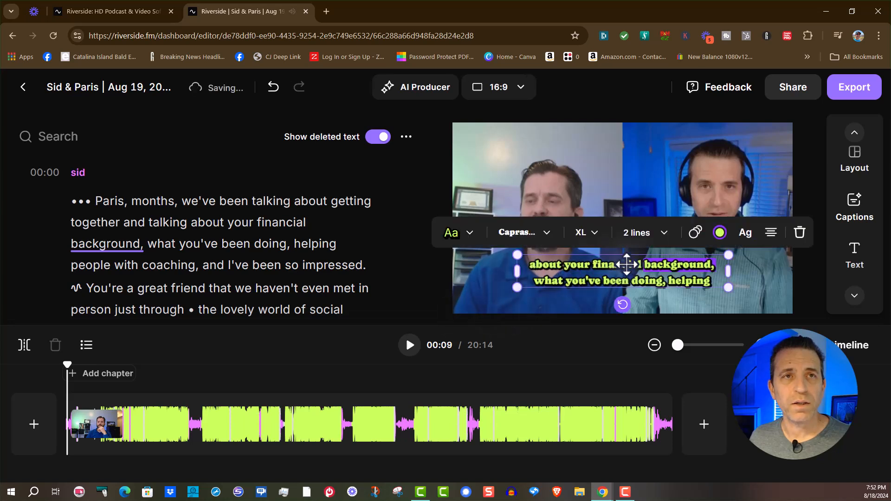
pyautogui.moveTo(727, 284); pyautogui.dragTo(784, 270)
pyautogui.moveTo(663, 273); pyautogui.dragTo(637, 273)
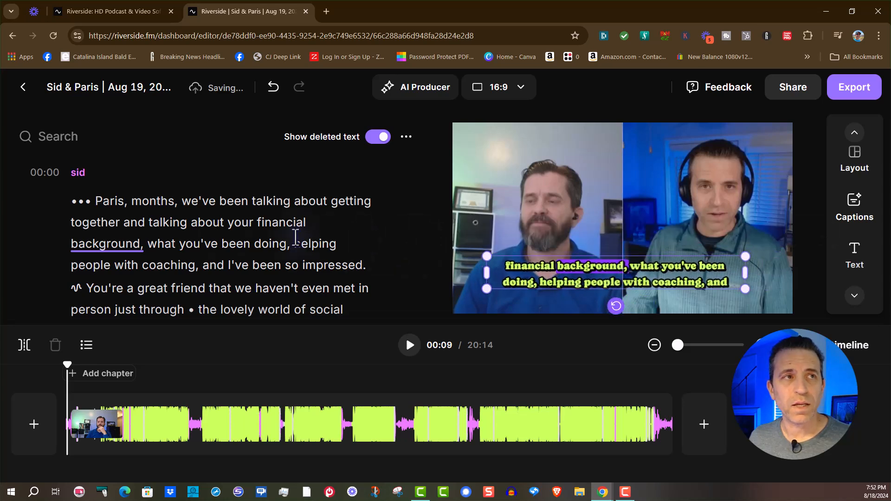
# Select the word "background," in the transcript to bring up its add, correct and delete options
pyautogui.click(103, 246)
pyautogui.click(102, 246)
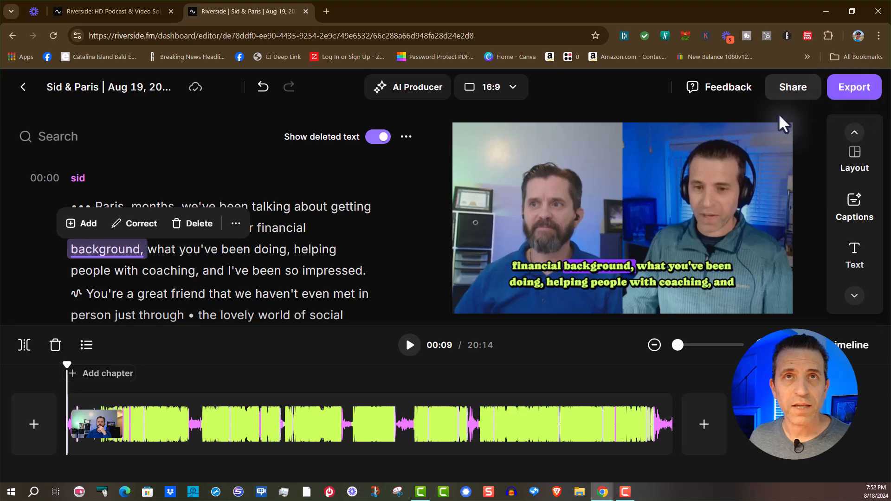
# Review the video quality choices and the audio export options for this edit, then close them without exporting
pyautogui.click(850, 88)
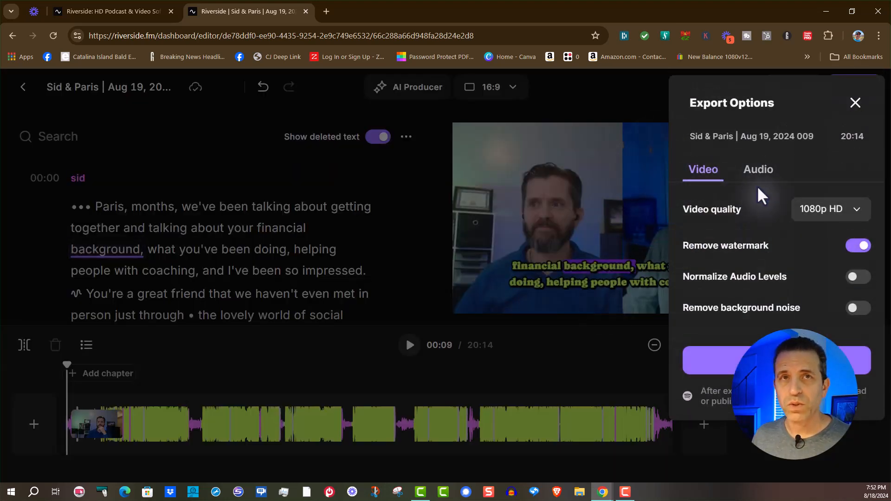
pyautogui.click(817, 212)
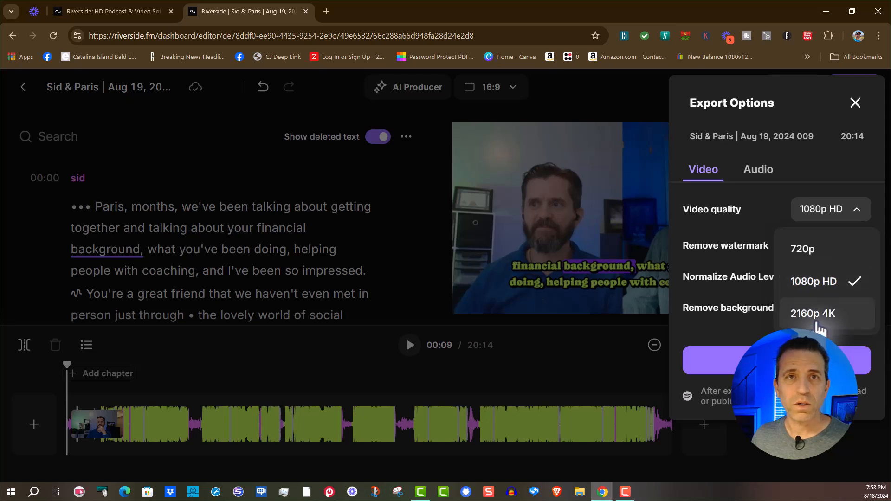
pyautogui.click(767, 321)
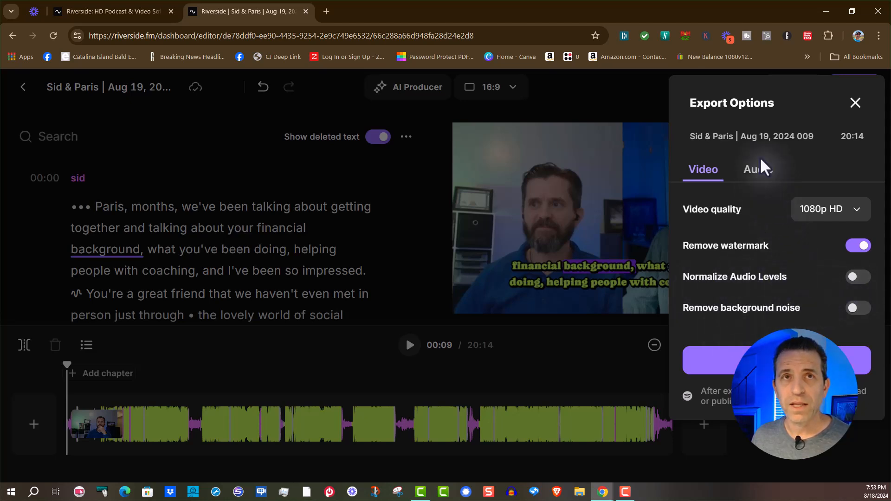
pyautogui.click(759, 171)
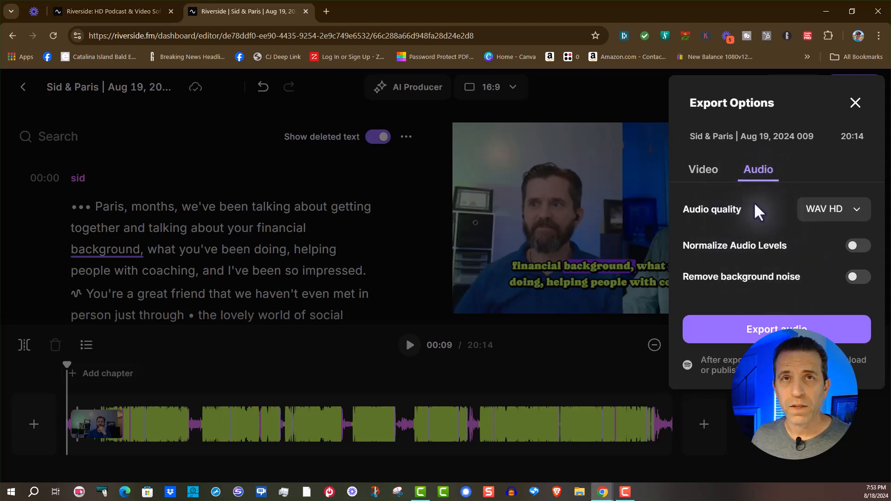
pyautogui.click(709, 174)
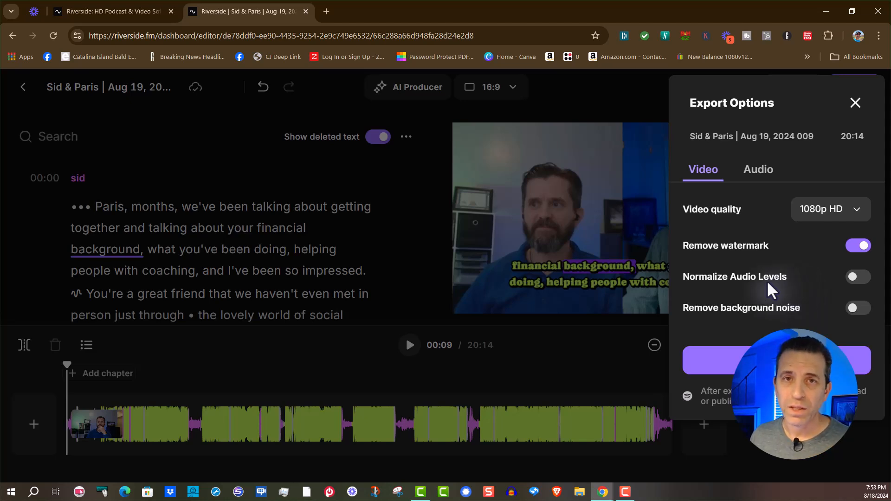
pyautogui.click(856, 105)
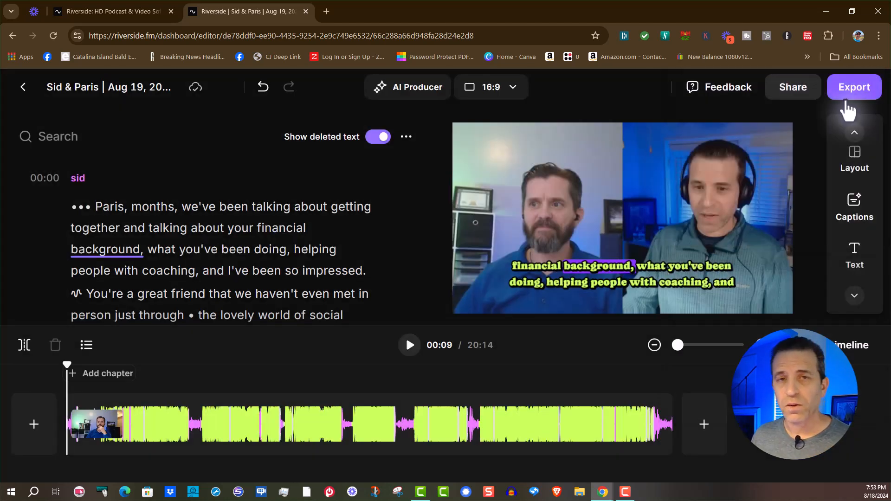
pyautogui.click(22, 87)
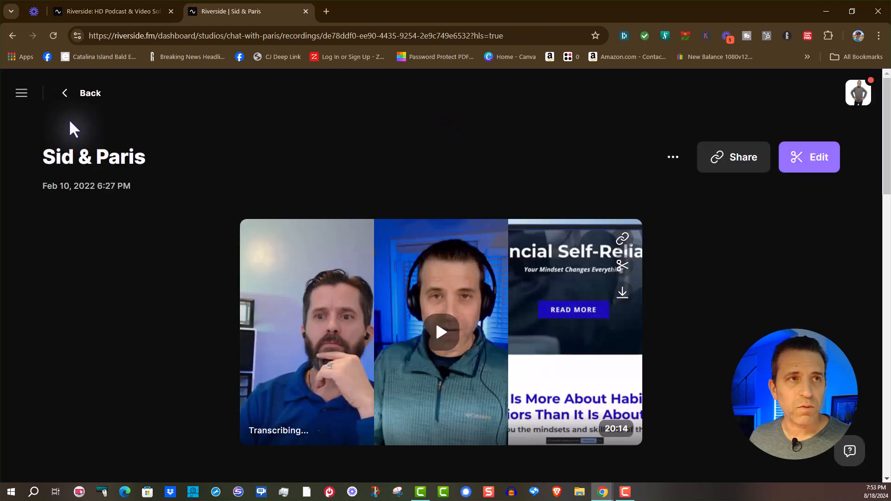
pyautogui.click(67, 99)
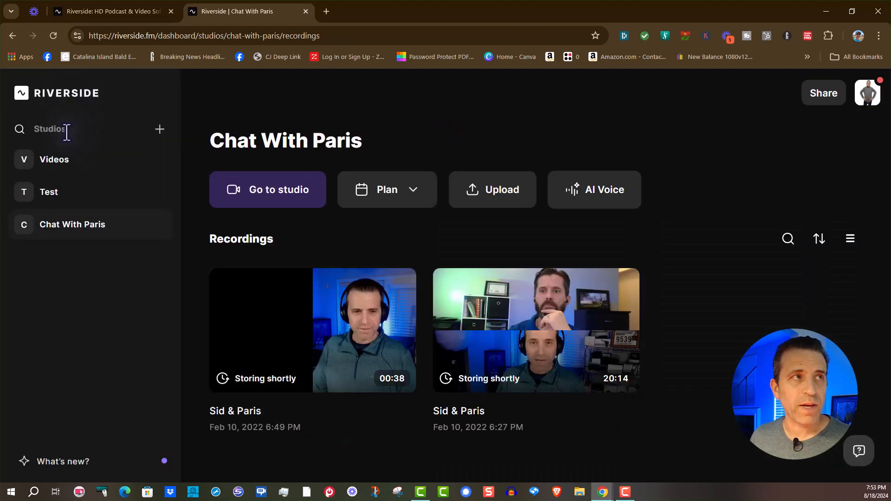
pyautogui.click(59, 191)
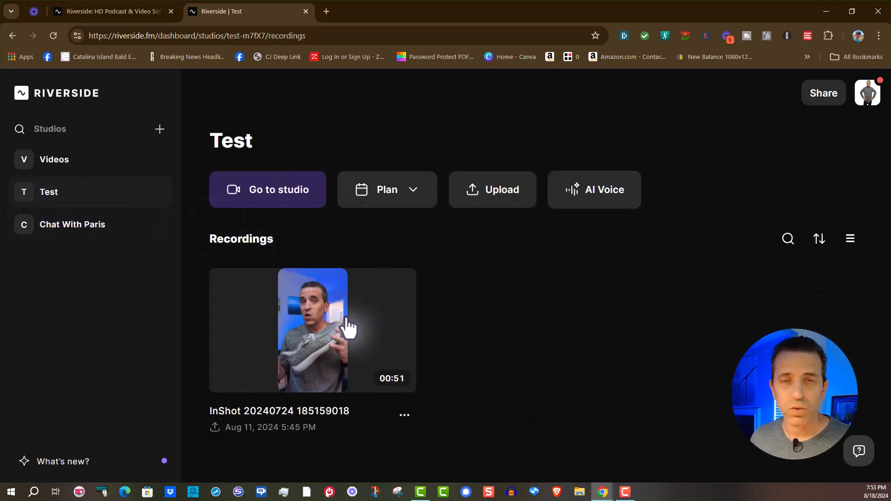
pyautogui.click(341, 318)
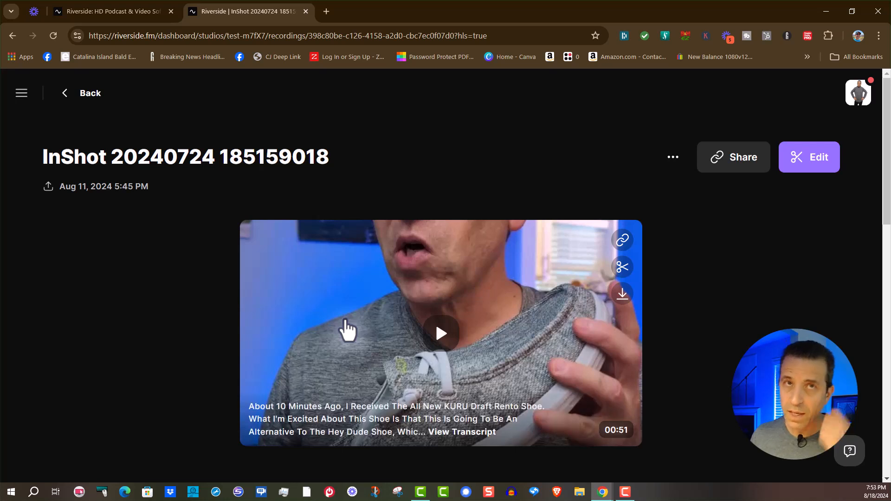
# Create a new edit of the InShot recording and set its aspect ratio to 9:16
pyautogui.click(817, 172)
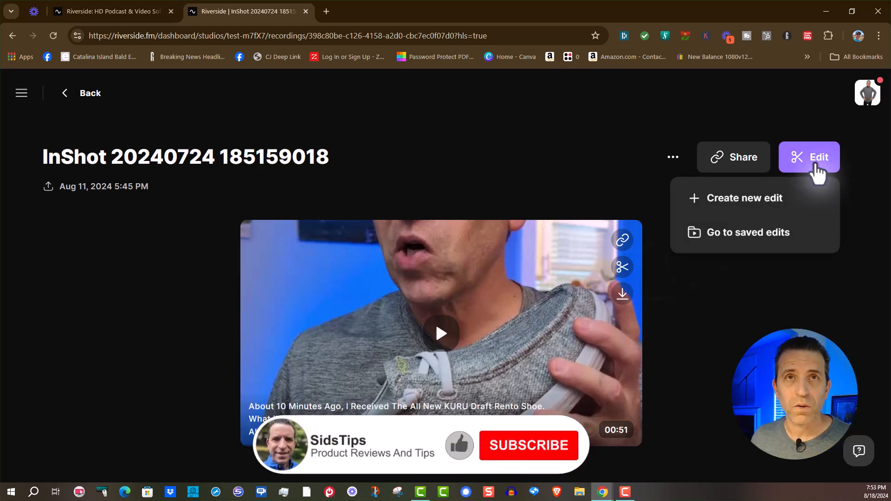
pyautogui.click(754, 202)
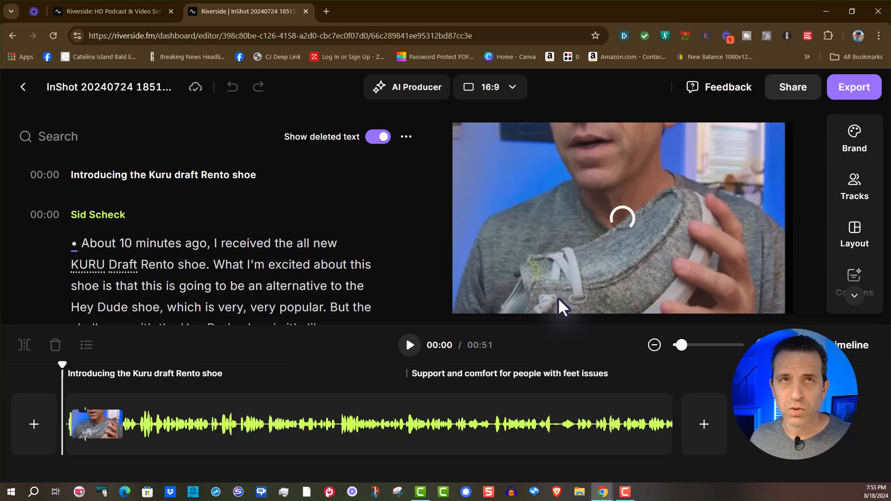
pyautogui.click(491, 92)
pyautogui.click(493, 182)
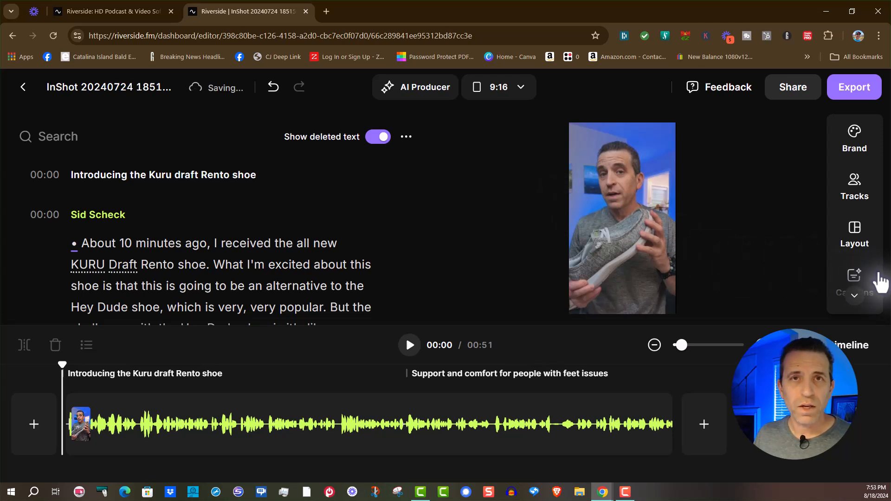
# Add captions with the green-text, purple-highlight preset and enlarge them to XL
pyautogui.click(853, 293)
pyautogui.click(859, 222)
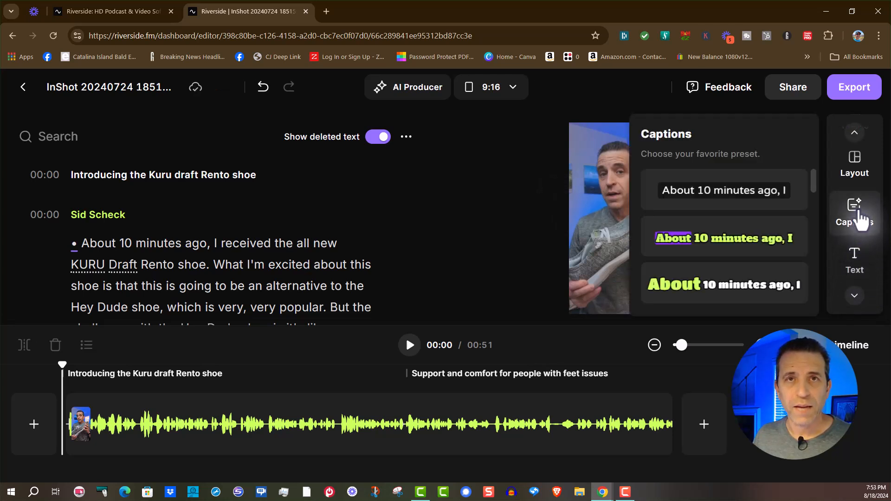
pyautogui.click(684, 249)
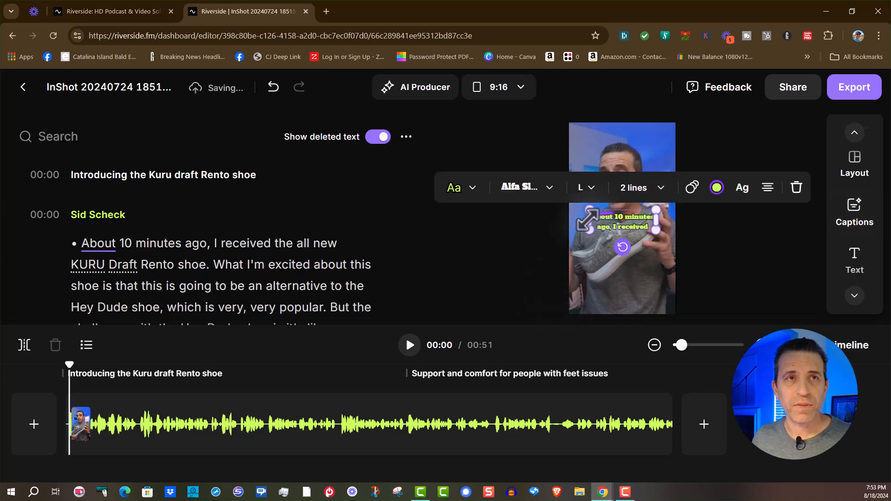
pyautogui.moveTo(588, 226)
pyautogui.mouseDown()
pyautogui.moveTo(577, 259)
pyautogui.moveTo(593, 232)
pyautogui.mouseUp()
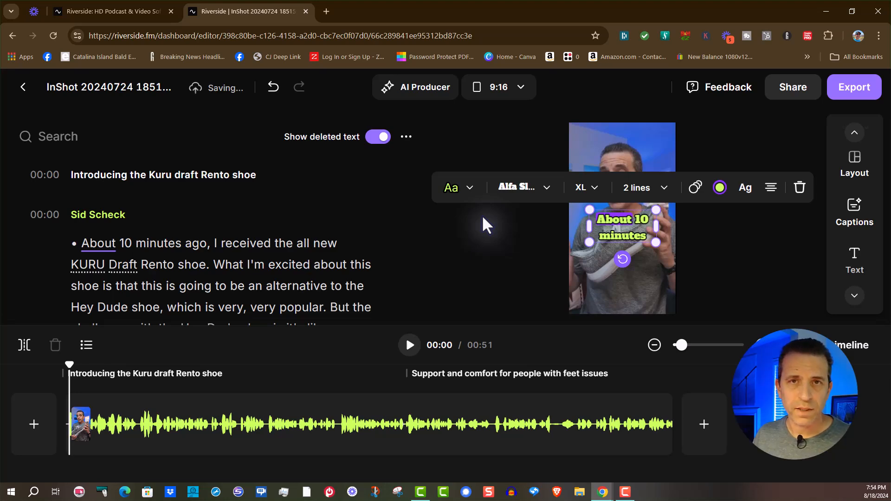
# View the export options for the vertical edit and close them without exporting
pyautogui.click(864, 88)
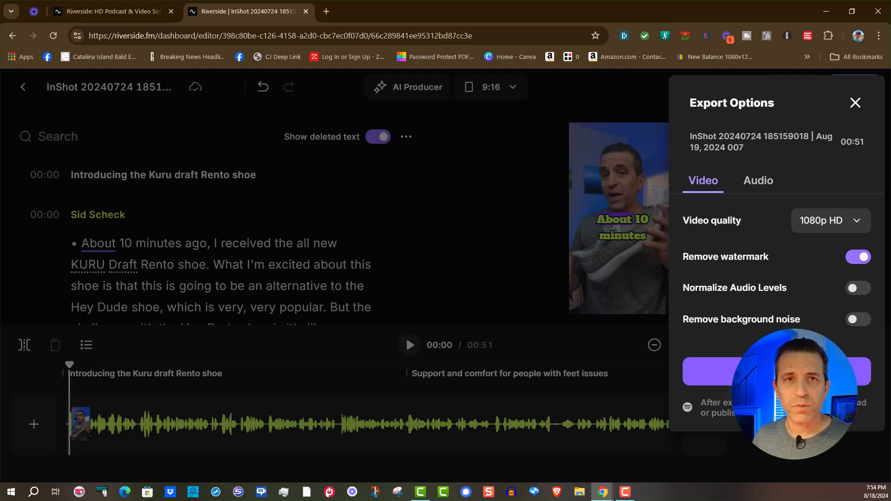
pyautogui.click(539, 279)
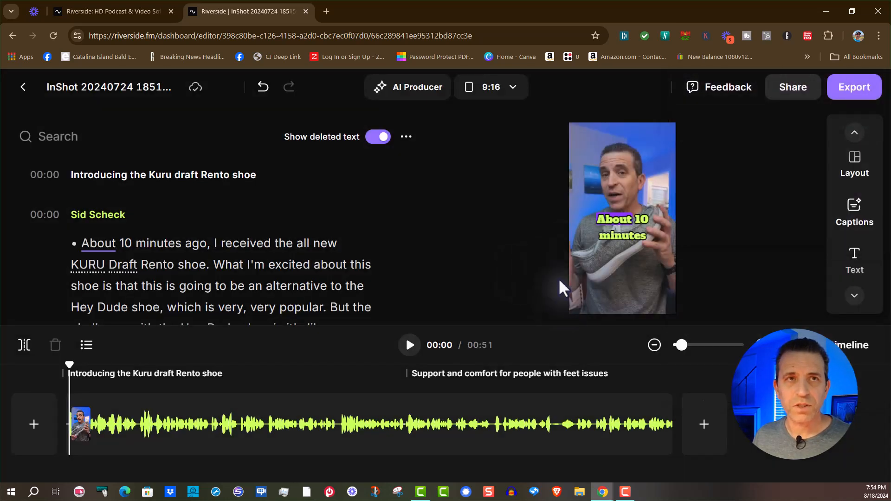
# Move the captions to the lower part of the vertical video and play the clip to check them
pyautogui.click(409, 345)
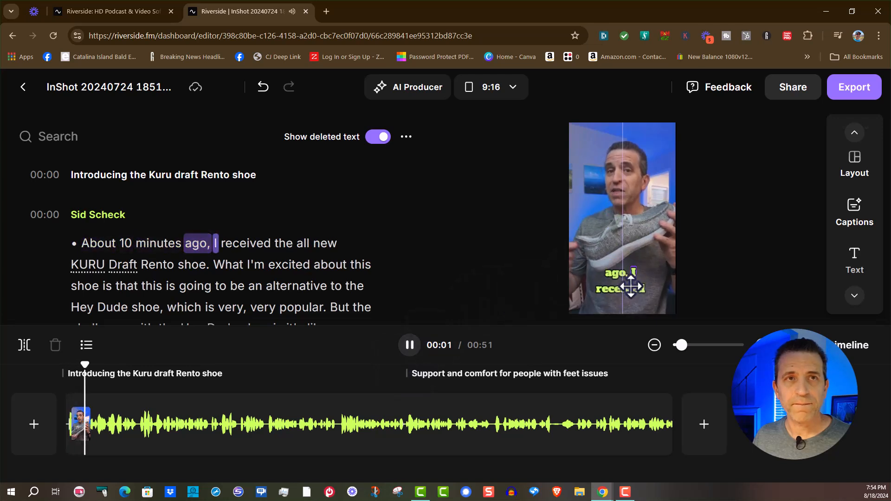
pyautogui.click(570, 299)
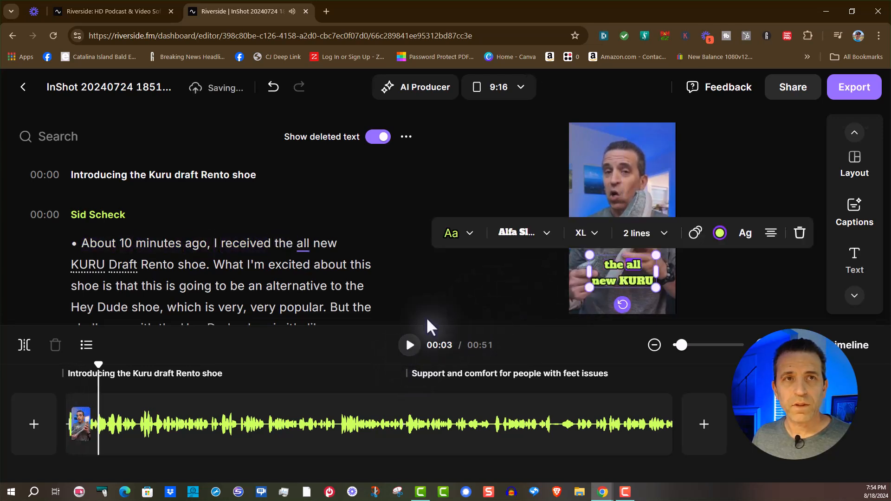
pyautogui.click(410, 345)
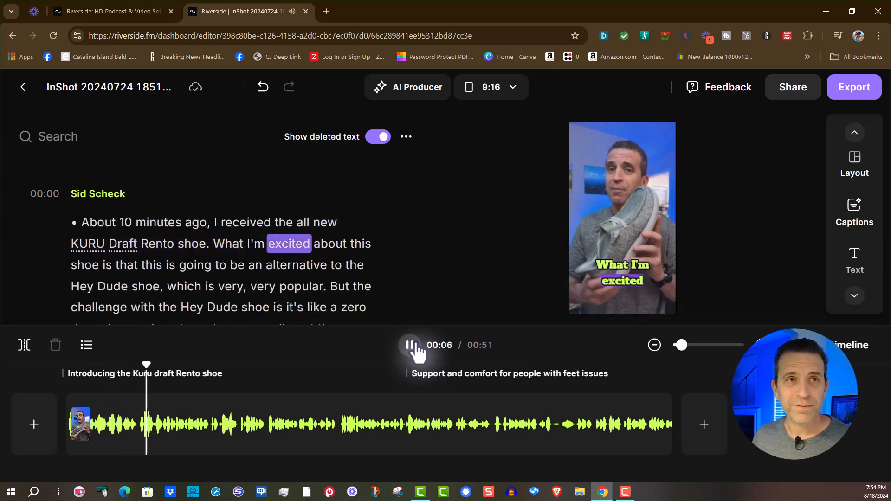
pyautogui.click(411, 349)
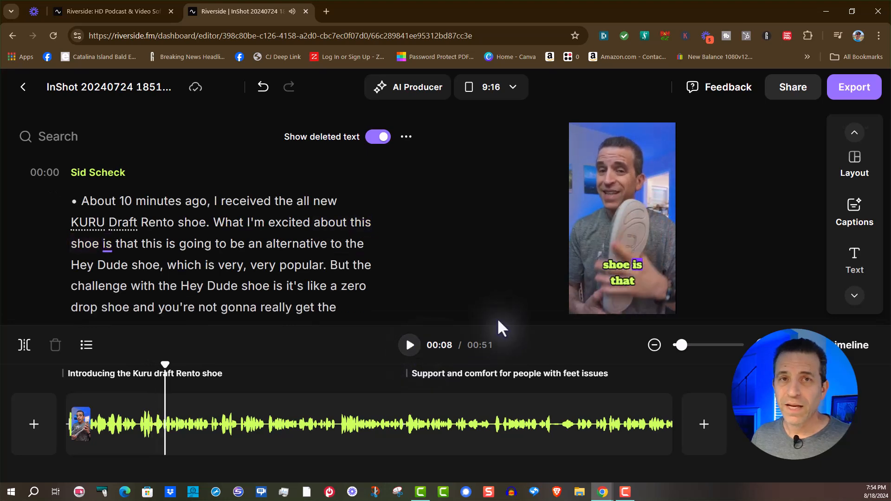
# Export the vertical video at 1080p HD with the watermark removed and return to the recording's page
pyautogui.click(850, 88)
pyautogui.click(776, 371)
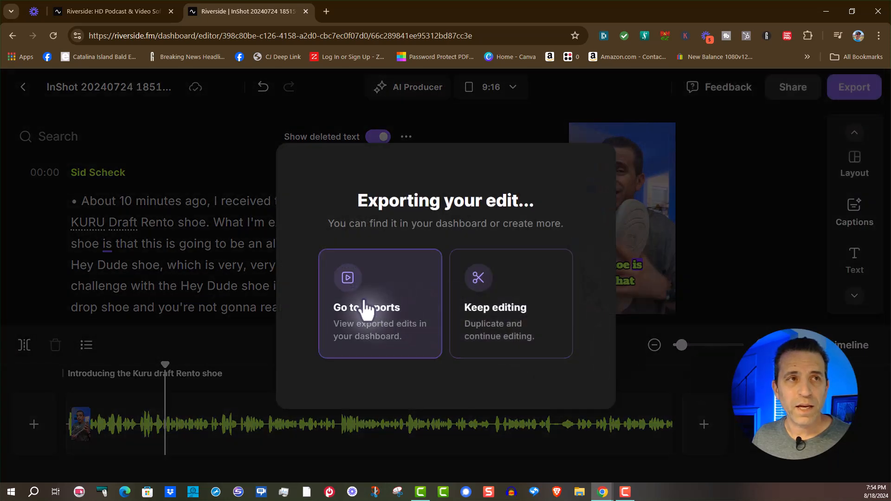
pyautogui.click(364, 303)
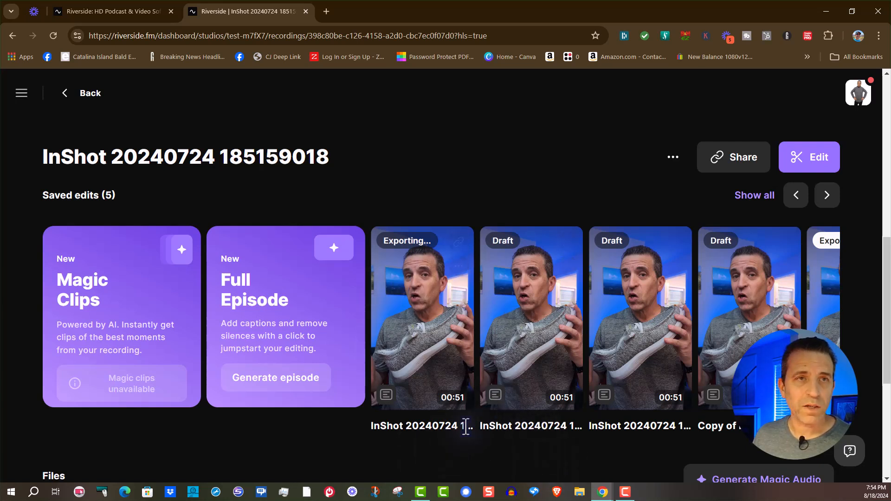
# Open the previously exported Kuru Footwear Test clip, play its opening, and look over its download and sharing options
pyautogui.click(820, 312)
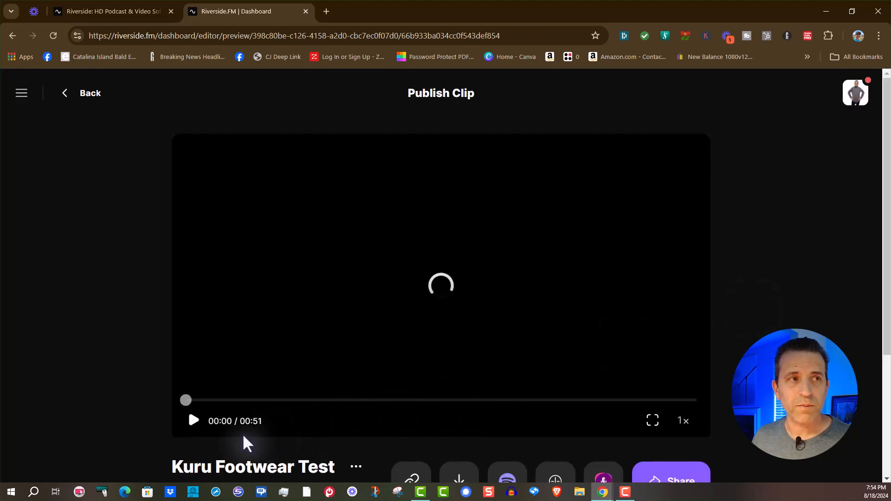
pyautogui.click(193, 423)
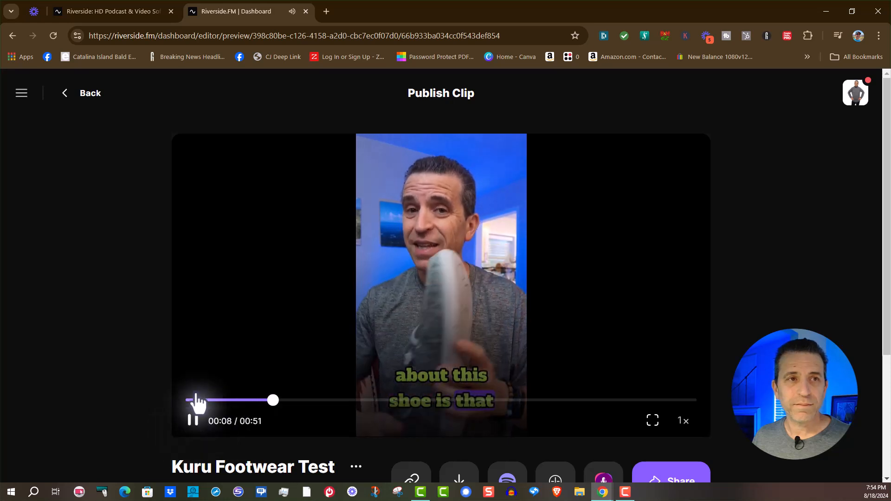
pyautogui.scroll(-3, 199, 399)
pyautogui.scroll(2, 200, 388)
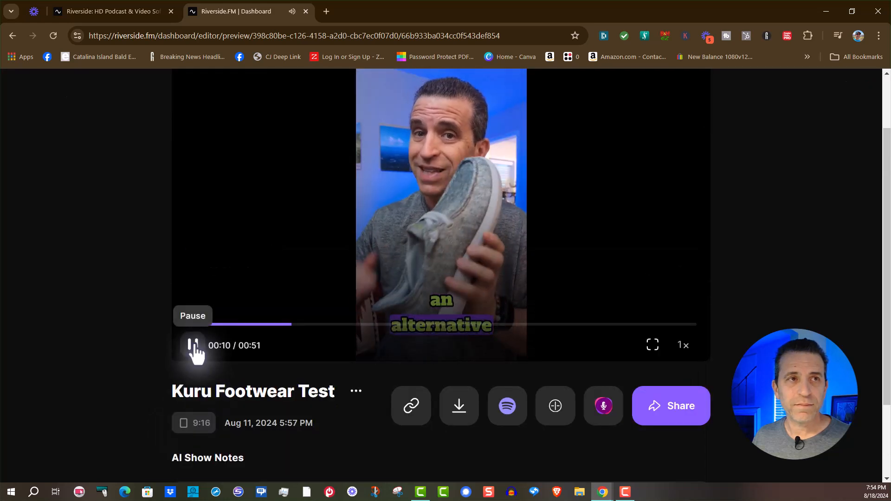
pyautogui.click(193, 344)
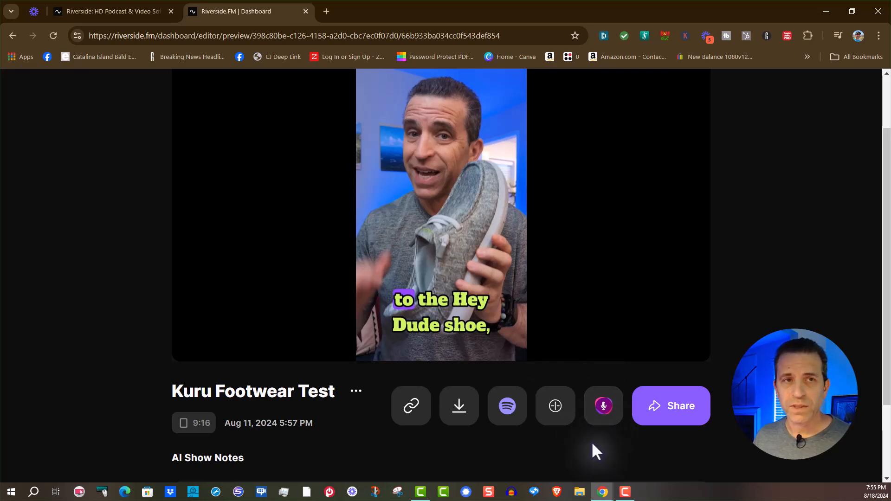
pyautogui.scroll(-2, 386, 378)
pyautogui.scroll(3, 380, 385)
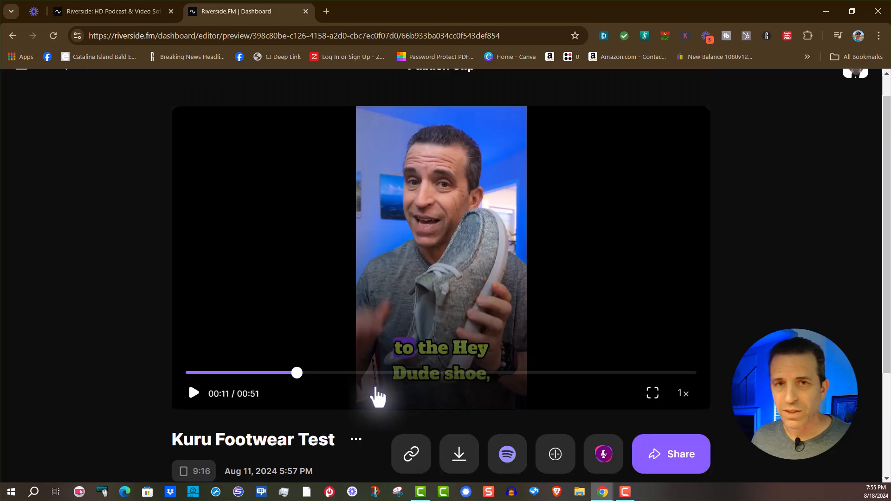